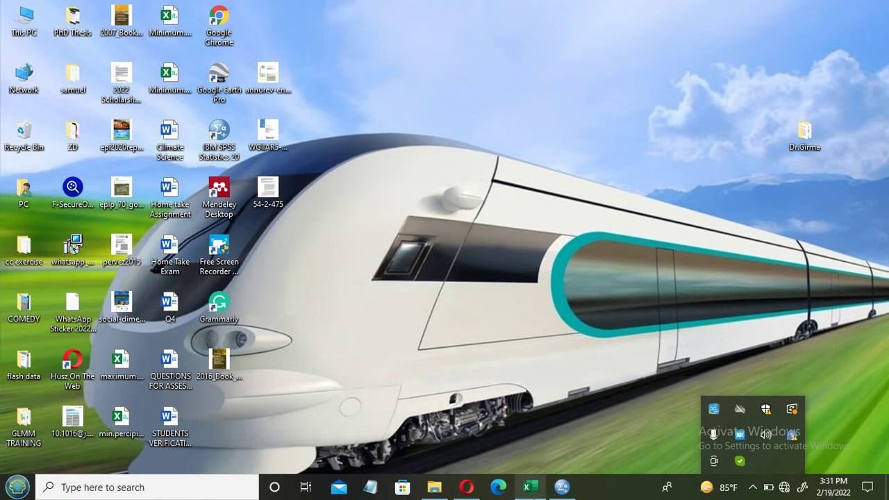
Review the data columns in the Pathology sheet of the GLMM ( Pathology) workbook in Excel, and close the workbook
{"action": "left_click", "coordinate": [527, 486]}
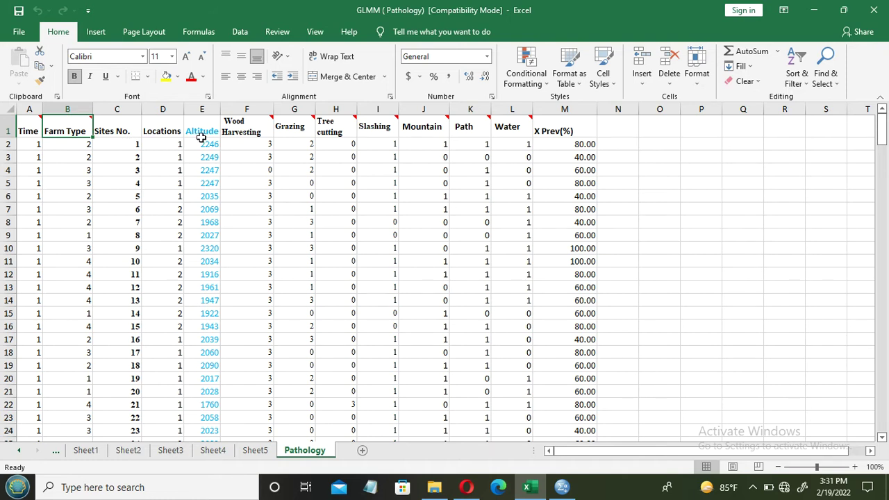
{"action": "mouse_move", "coordinate": [251, 137]}
{"action": "left_click", "coordinate": [874, 16]}
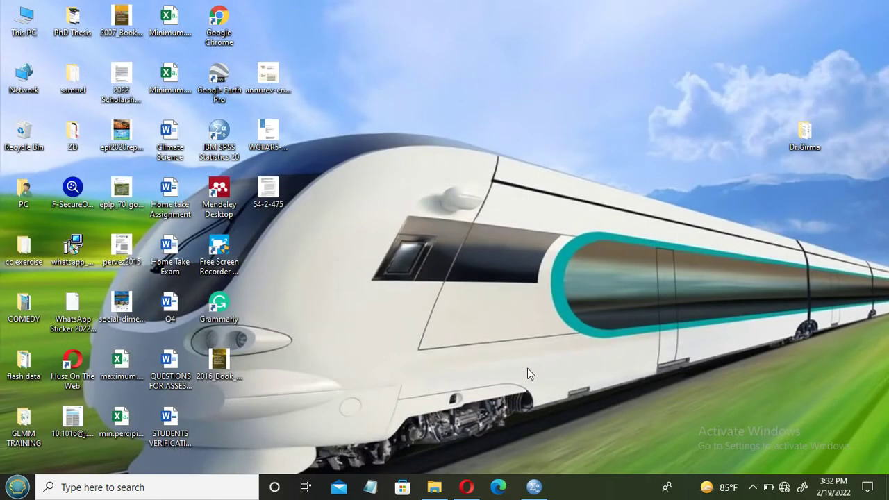
Switch to SPSS Statistics and open the Excel file GLMM ( Pathology).xls from the GLMM TRAINING folder as data
{"action": "left_click", "coordinate": [528, 480]}
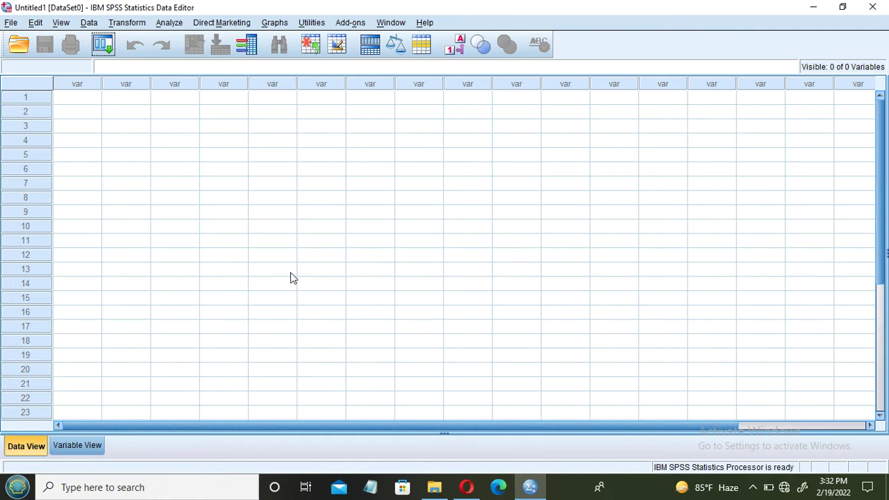
{"action": "left_click", "coordinate": [12, 23]}
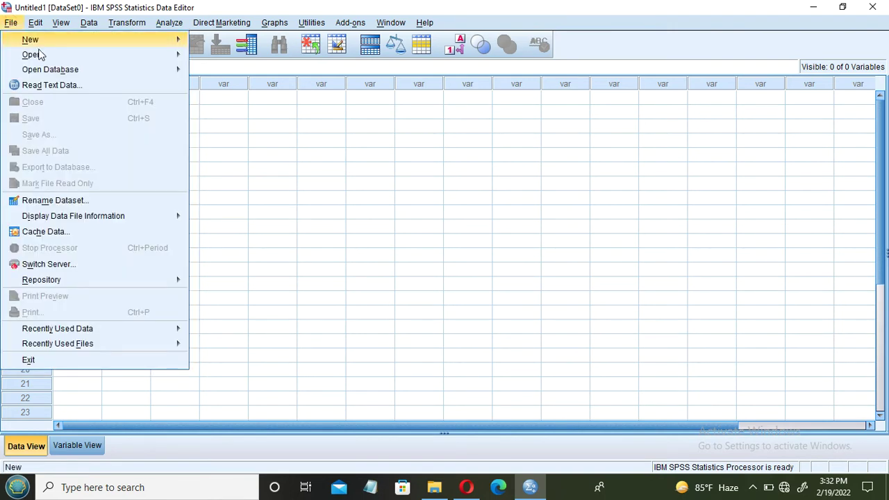
{"action": "mouse_move", "coordinate": [78, 59]}
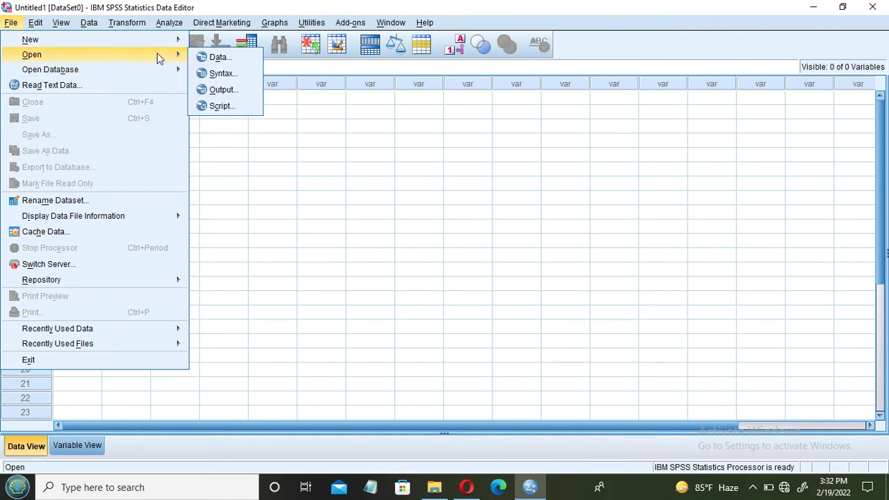
{"action": "left_click", "coordinate": [197, 56]}
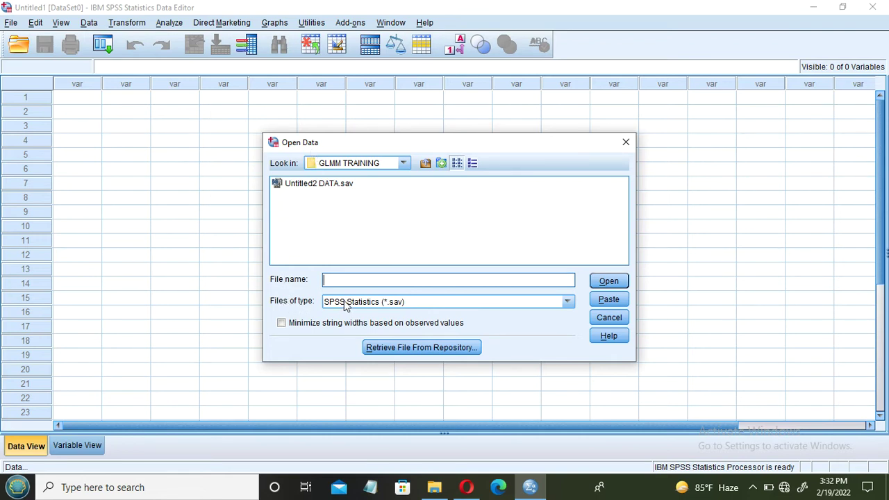
{"action": "left_click", "coordinate": [567, 303]}
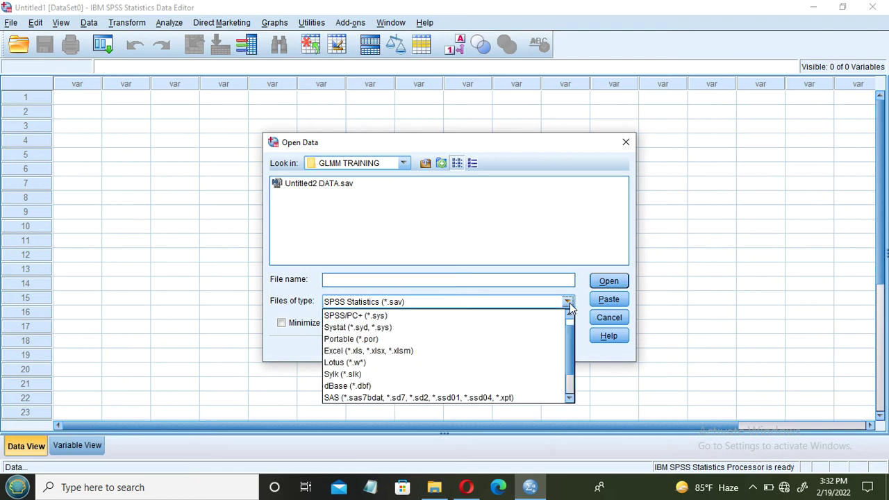
{"action": "left_click", "coordinate": [425, 352]}
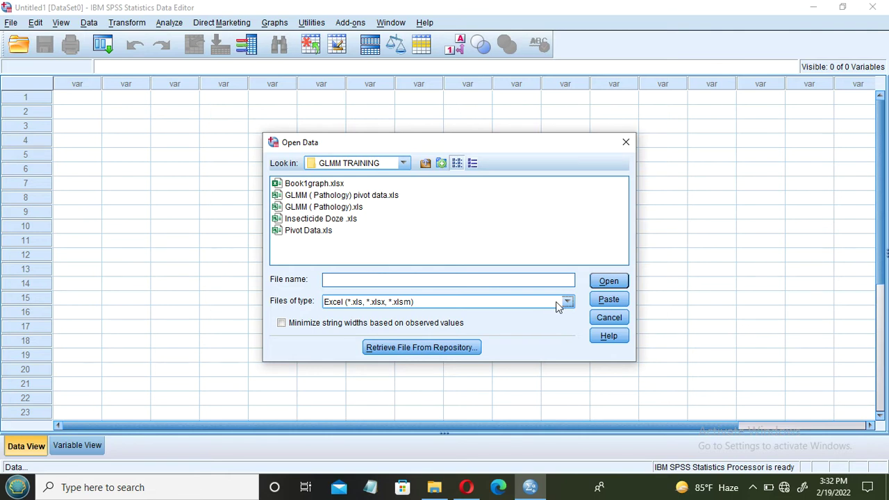
{"action": "left_click", "coordinate": [323, 207]}
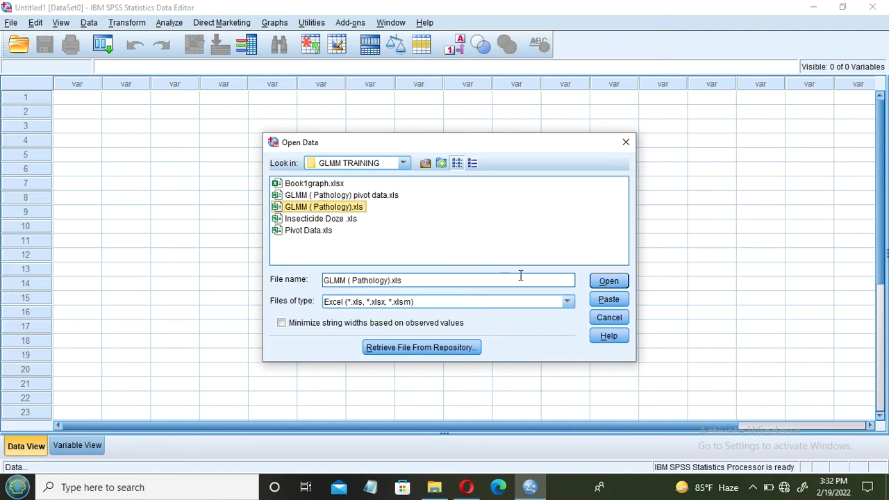
{"action": "left_click", "coordinate": [595, 283]}
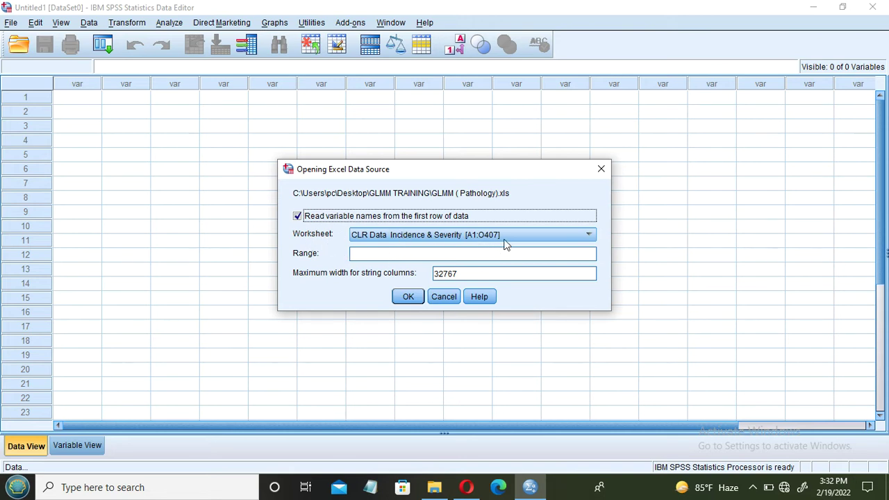
Import range A1:m81 of the Pathology worksheet and check the definitions of the imported variables
{"action": "left_click", "coordinate": [588, 237]}
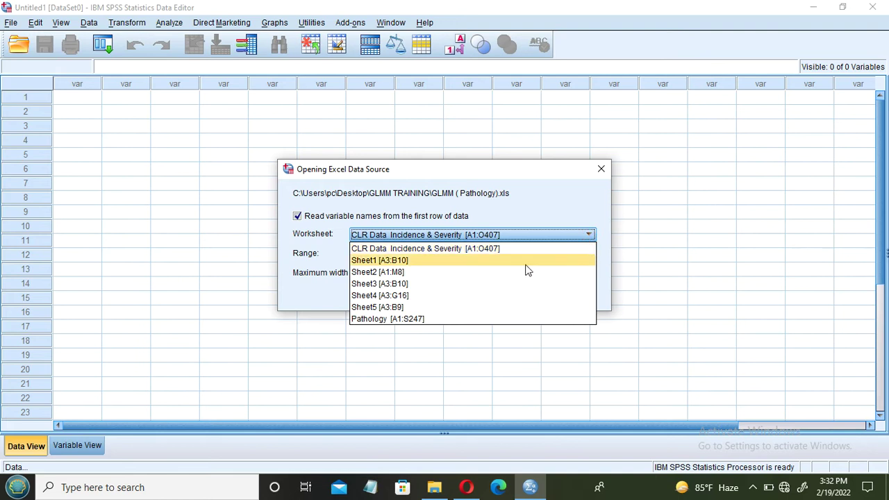
{"action": "left_click", "coordinate": [448, 322]}
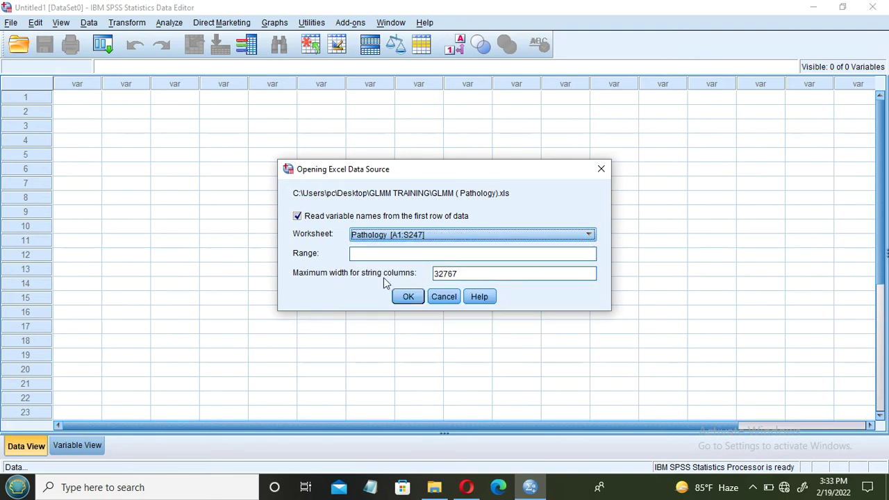
{"action": "left_click", "coordinate": [363, 254]}
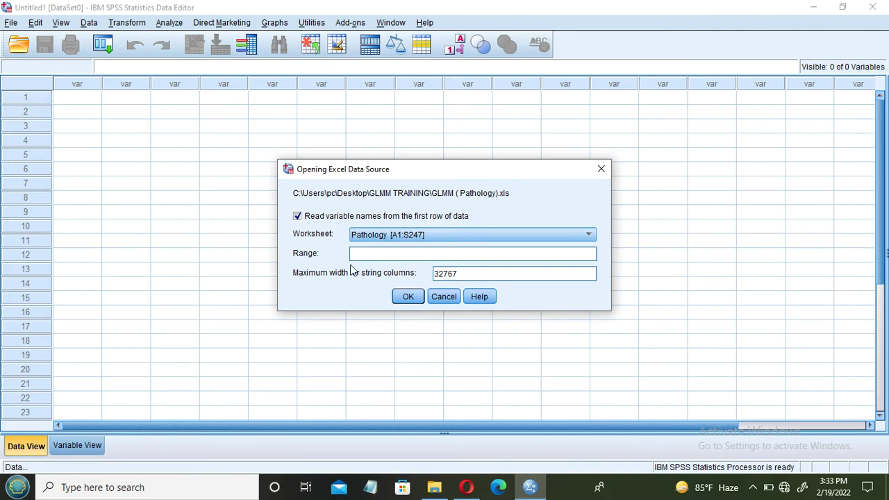
{"action": "type", "text": "A1:m81"}
{"action": "left_click", "coordinate": [408, 298]}
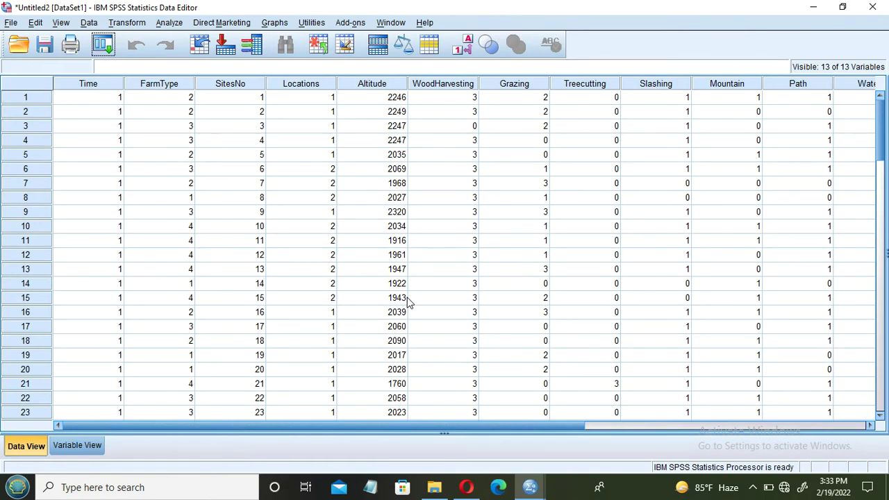
{"action": "left_click", "coordinate": [72, 448]}
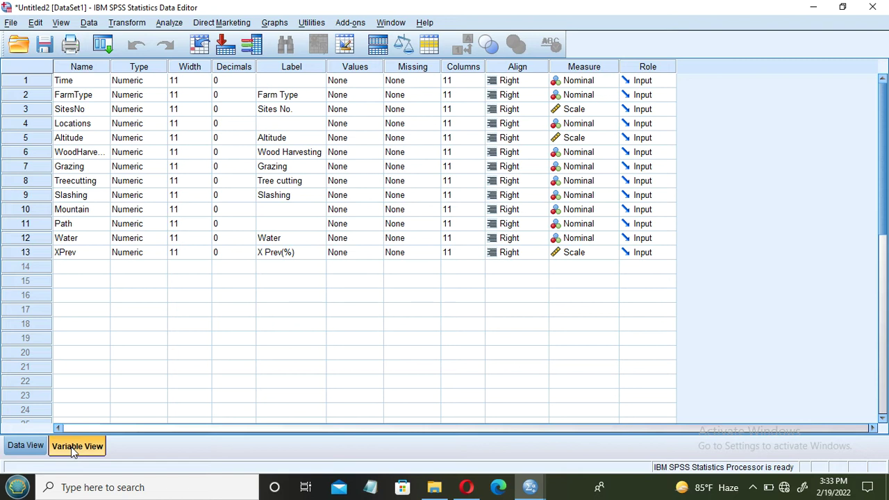
{"action": "left_click", "coordinate": [25, 445]}
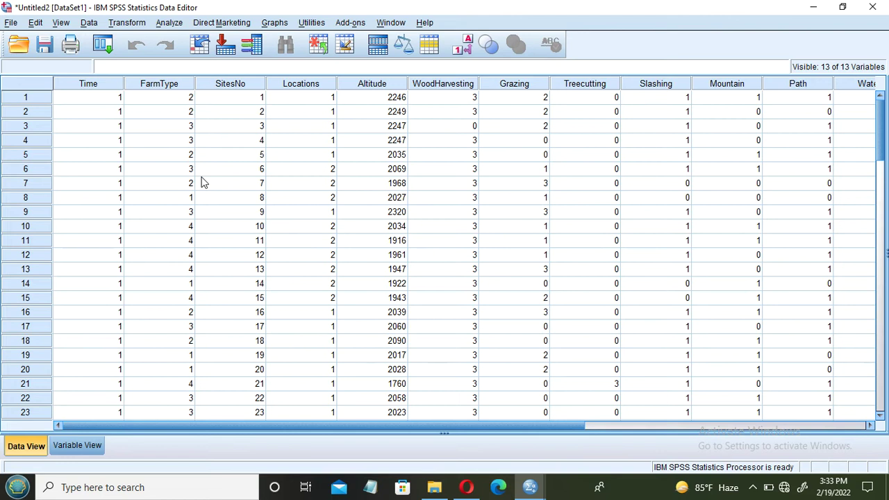
Start a Generalized Linear Mixed Models analysis and assign Farm Type as the subject field in the data structure
{"action": "left_click", "coordinate": [170, 24]}
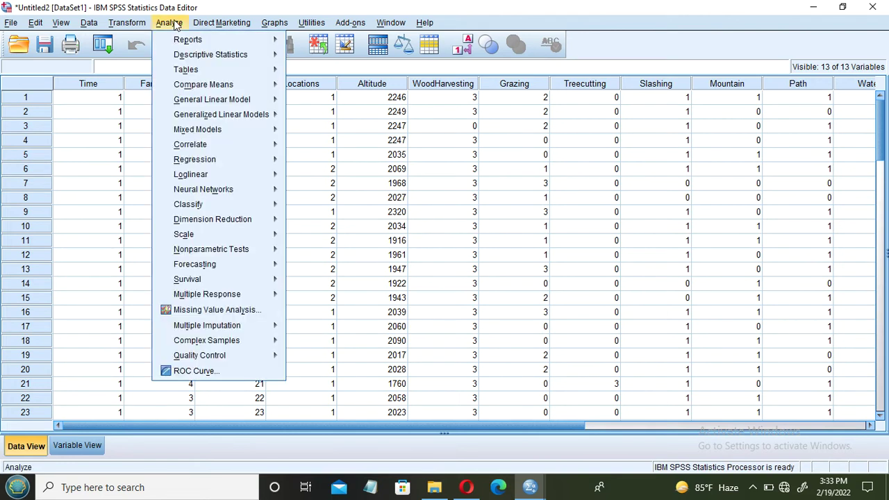
{"action": "mouse_move", "coordinate": [214, 133]}
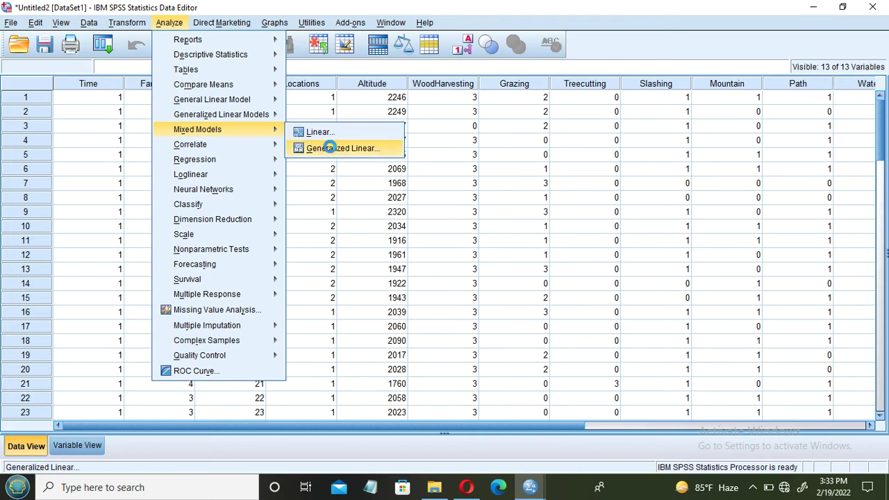
{"action": "left_click", "coordinate": [331, 149]}
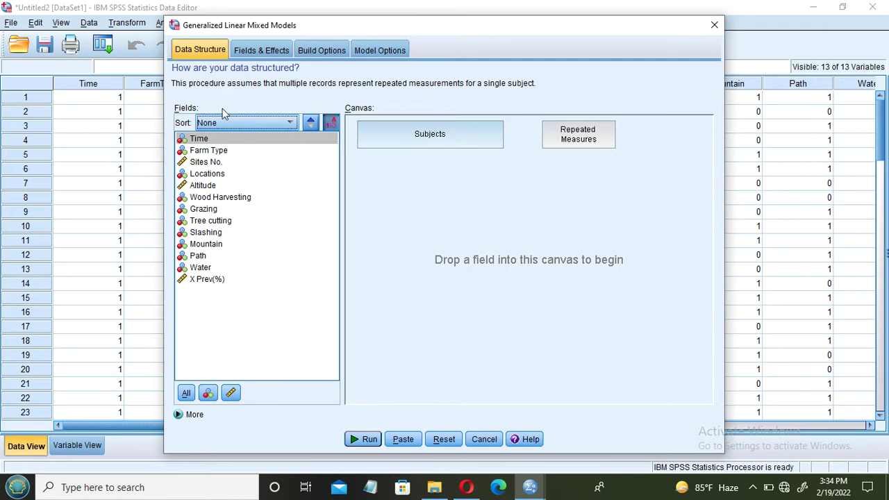
{"action": "left_click", "coordinate": [213, 153]}
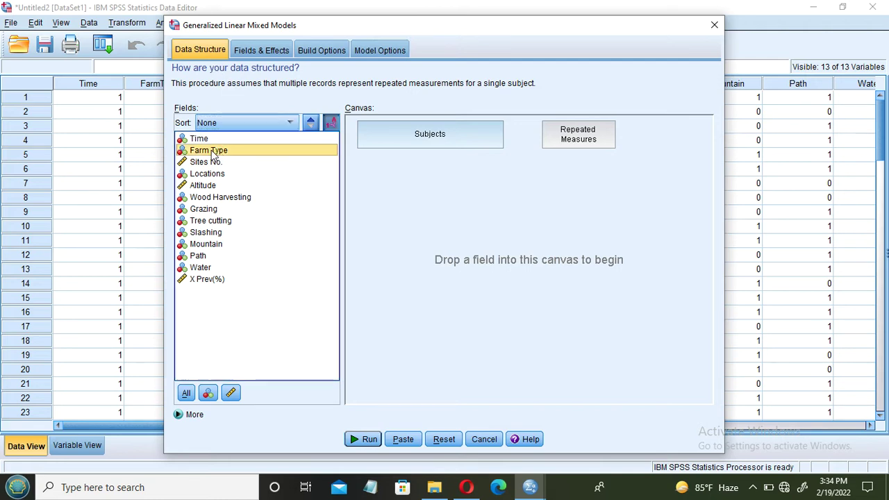
{"action": "left_click_drag", "start_coordinate": [213, 153], "coordinate": [374, 179]}
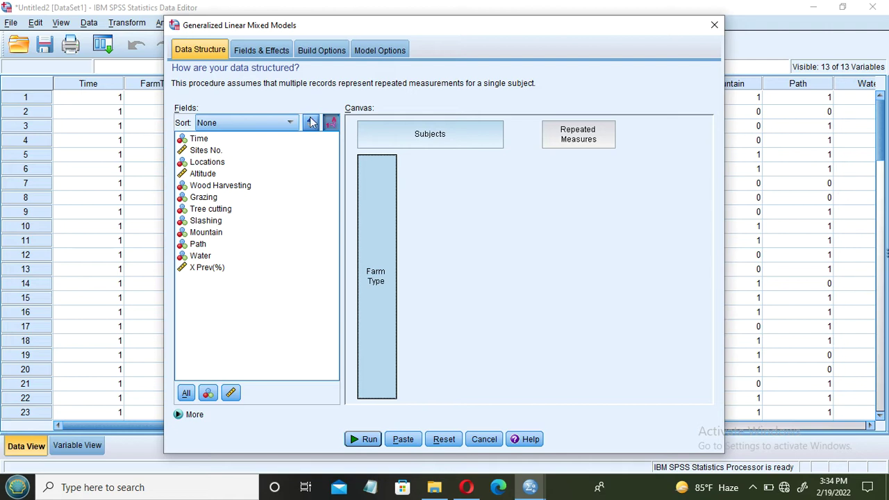
Set X Prev(%) as the model's target and choose Gamma regression as its distribution and link
{"action": "left_click", "coordinate": [259, 54]}
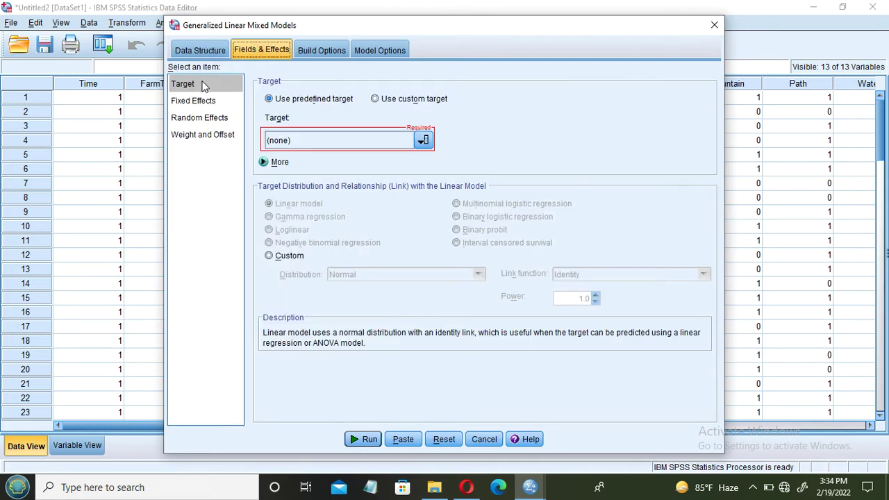
{"action": "left_click", "coordinate": [422, 140]}
{"action": "left_click", "coordinate": [421, 140]}
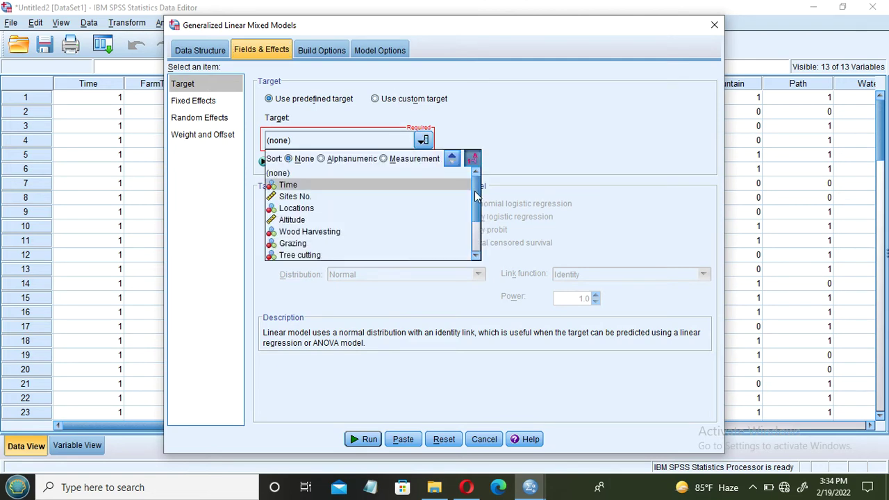
{"action": "left_click_drag", "start_coordinate": [477, 197], "coordinate": [478, 234]}
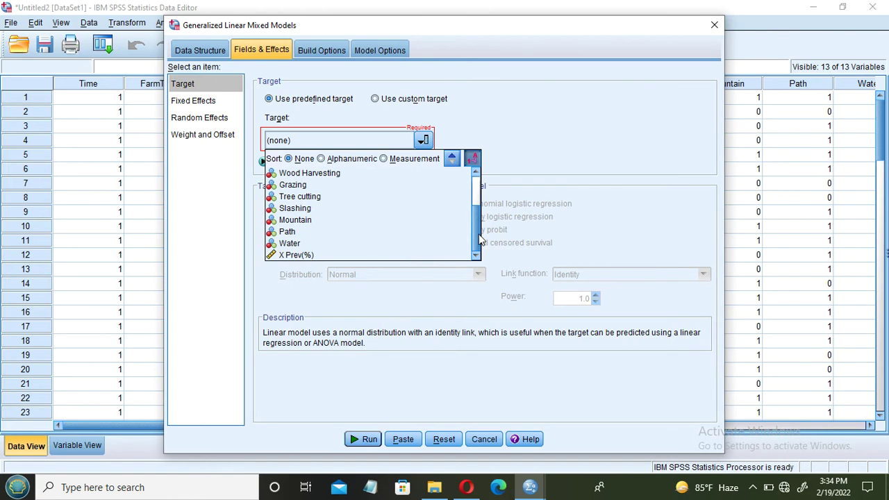
{"action": "left_click", "coordinate": [361, 256]}
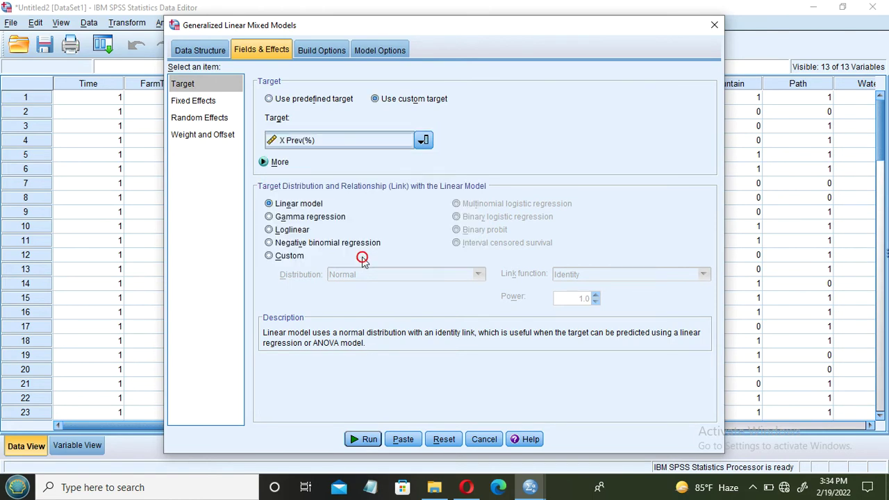
{"action": "left_click", "coordinate": [287, 219]}
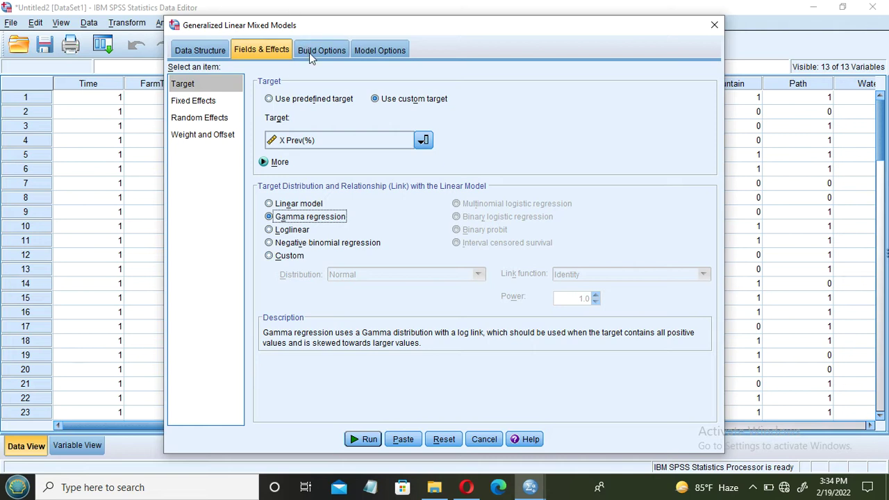
Add Sites No. to the model's fixed effects as a main effect
{"action": "left_click", "coordinate": [198, 102]}
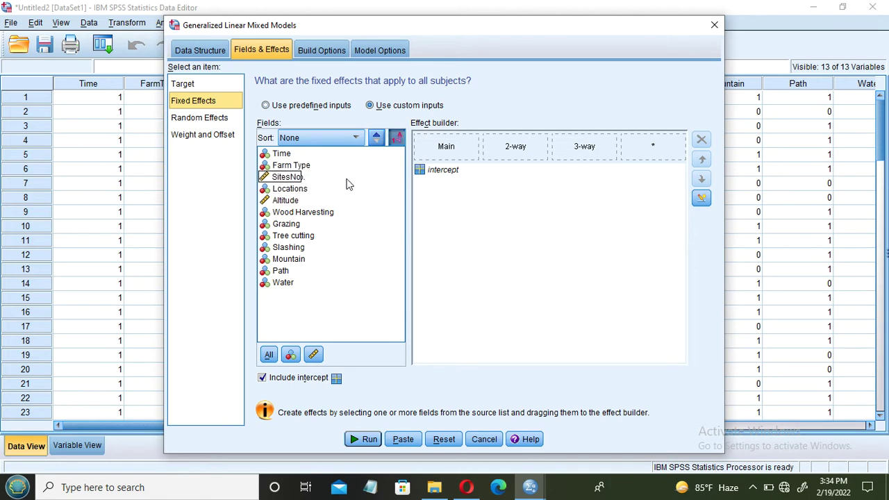
{"action": "left_click", "coordinate": [293, 179]}
{"action": "left_click_drag", "start_coordinate": [293, 179], "coordinate": [420, 193]}
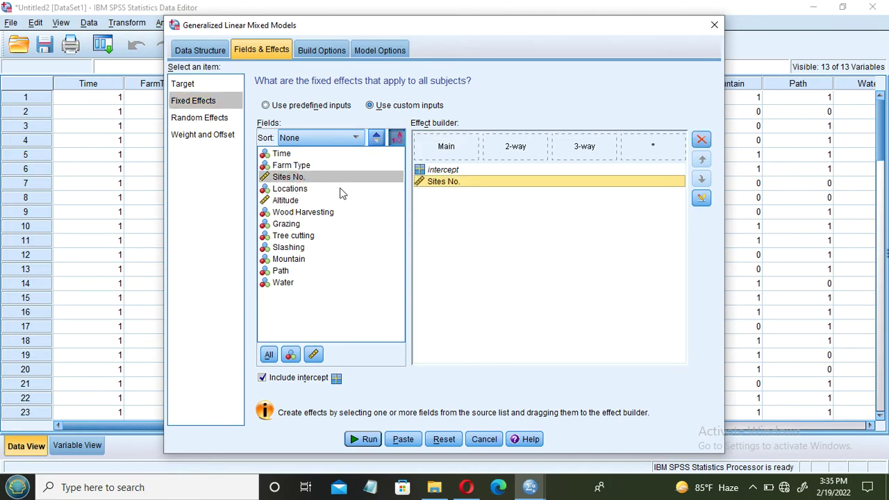
{"action": "left_click_drag", "start_coordinate": [291, 189], "coordinate": [422, 197]}
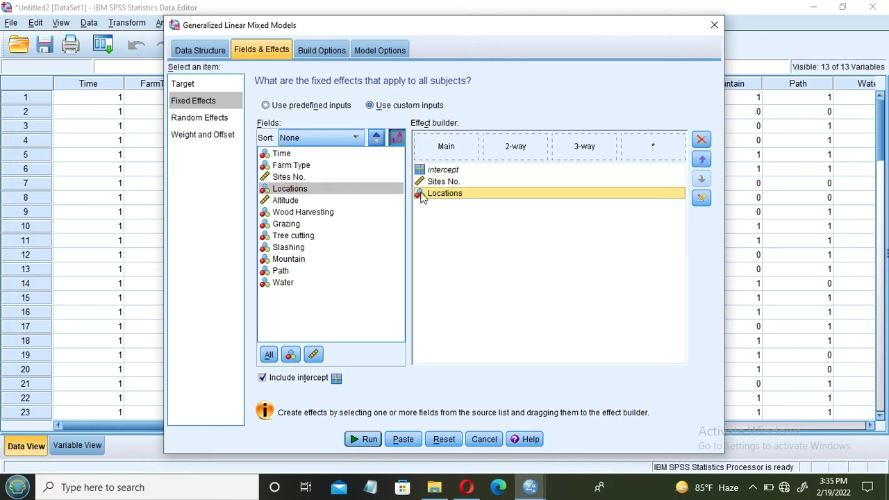
{"action": "left_click", "coordinate": [701, 160]}
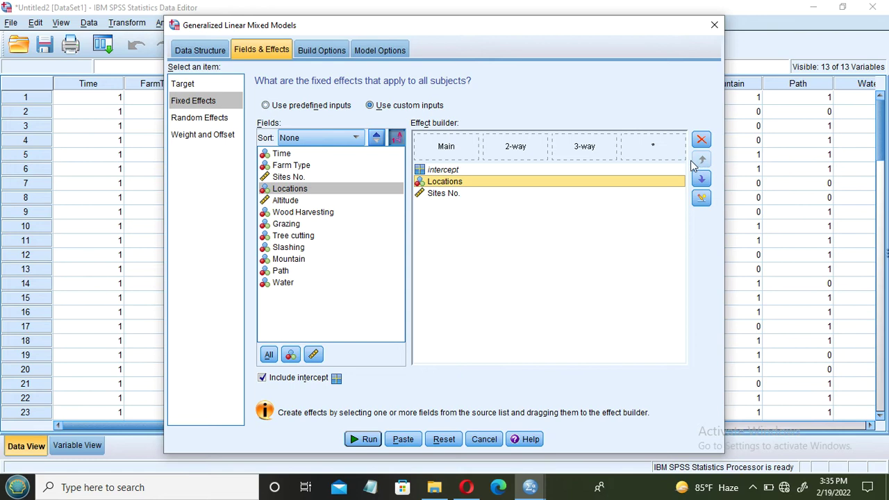
{"action": "left_click", "coordinate": [701, 139]}
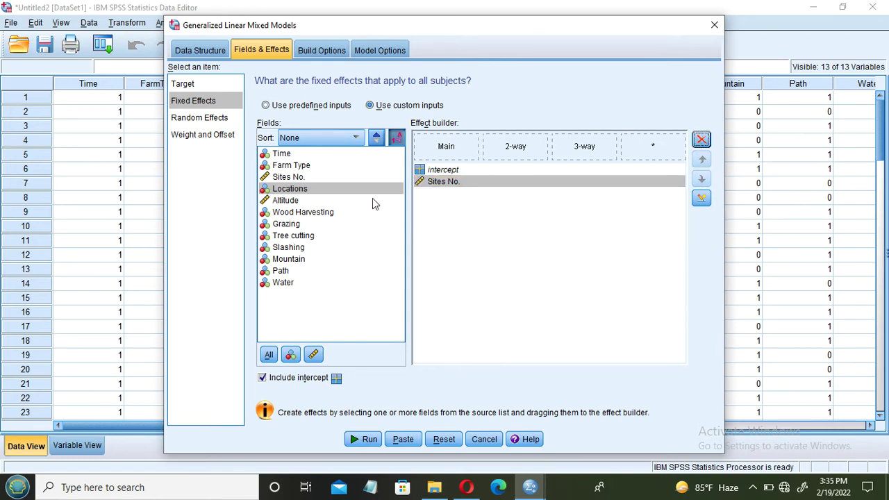
Add Altitude, Wood Harvesting, Grazing, Tree cutting, Slashing, Mountain and Path to the fixed effects as main effects, and try to add Water
{"action": "left_click_drag", "start_coordinate": [284, 201], "coordinate": [427, 205]}
{"action": "left_click_drag", "start_coordinate": [341, 213], "coordinate": [433, 219]}
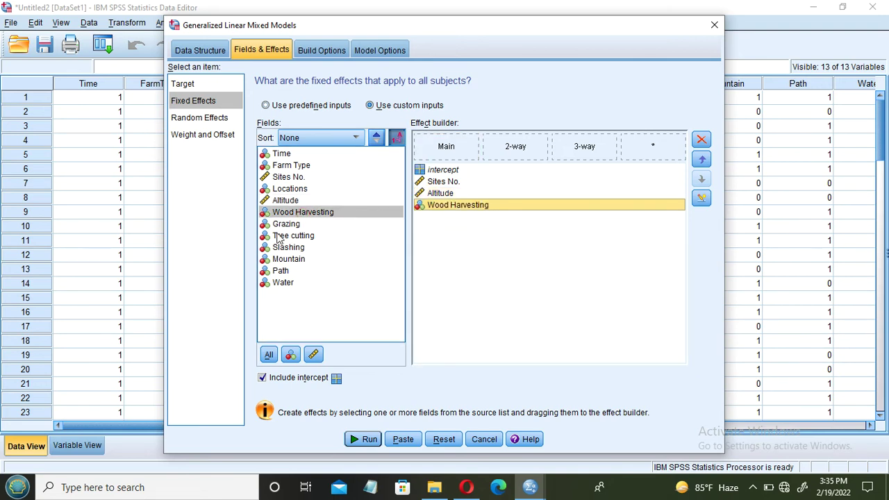
{"action": "left_click_drag", "start_coordinate": [278, 230], "coordinate": [416, 229]}
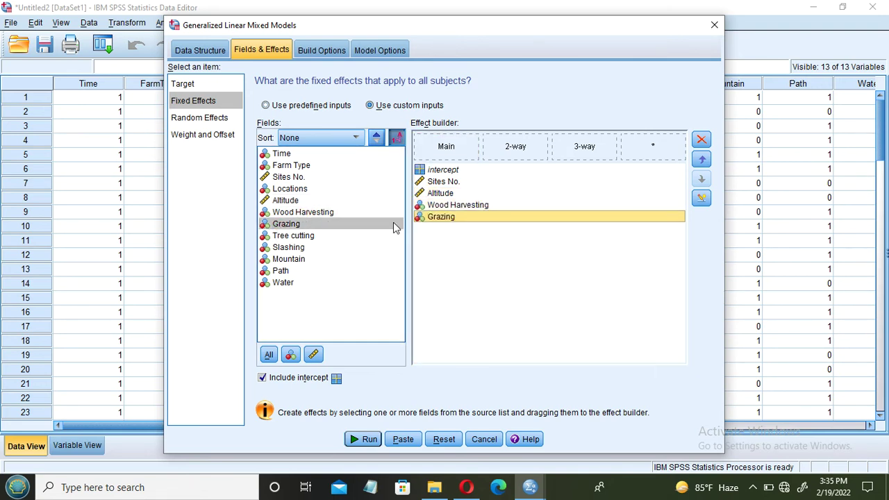
{"action": "left_click_drag", "start_coordinate": [298, 241], "coordinate": [458, 236]}
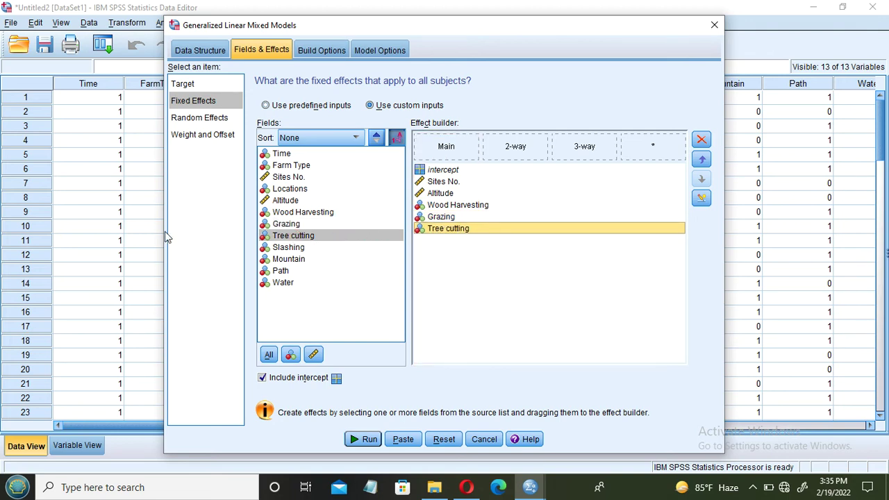
{"action": "left_click_drag", "start_coordinate": [278, 251], "coordinate": [434, 243]}
{"action": "left_click_drag", "start_coordinate": [298, 259], "coordinate": [431, 265]}
{"action": "left_click_drag", "start_coordinate": [298, 273], "coordinate": [419, 273]}
{"action": "left_click_drag", "start_coordinate": [294, 285], "coordinate": [407, 273]}
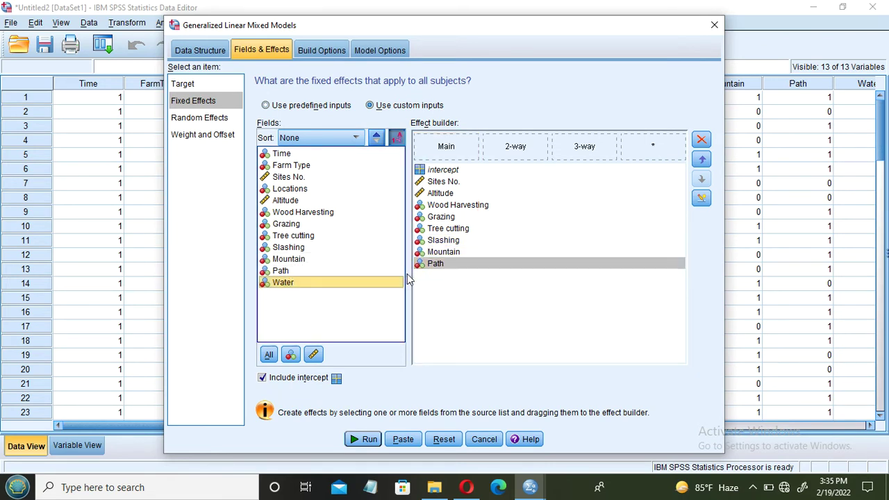
Choose robust estimation (robust covariances) for the tests of fixed effects and coefficients
{"action": "left_click", "coordinate": [313, 50]}
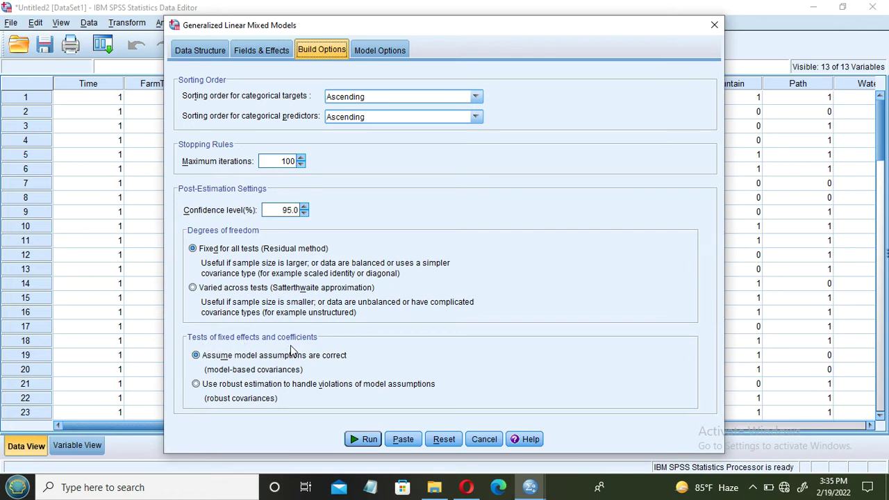
{"action": "left_click", "coordinate": [197, 386]}
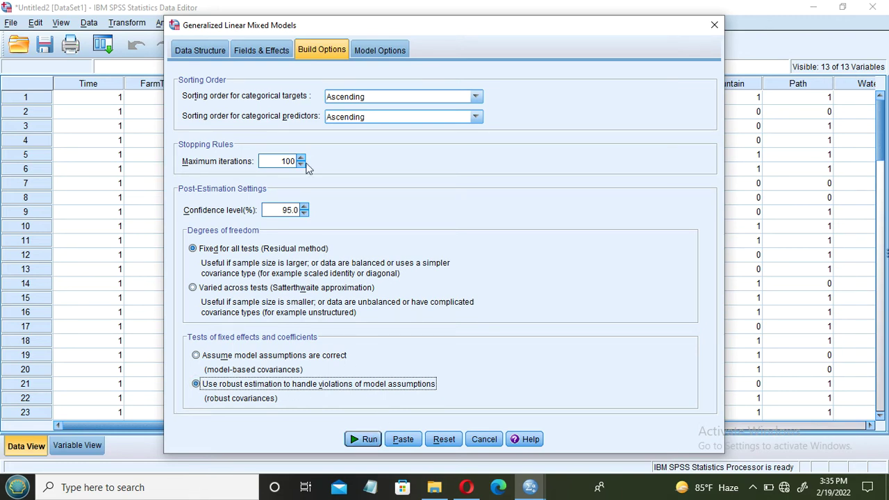
Request estimated means for the WoodHarvesting, Grazing, Treecutting, Slashing, Mountain and Path terms
{"action": "left_click", "coordinate": [361, 56]}
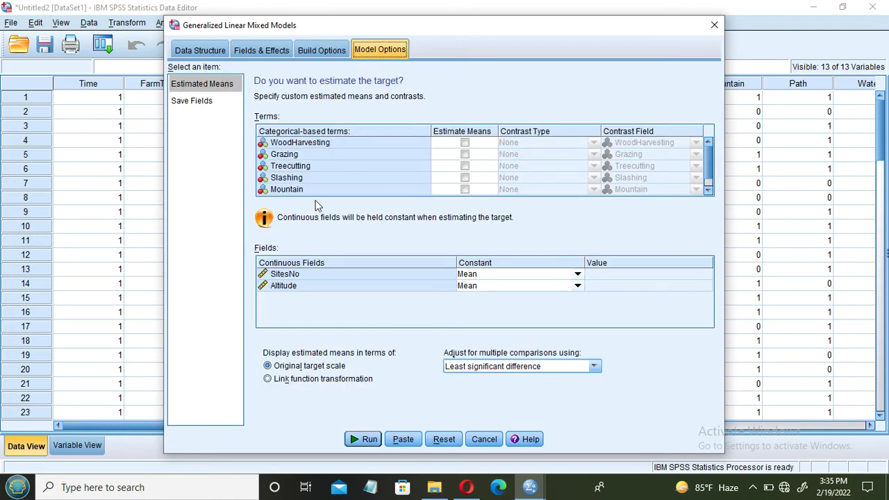
{"action": "left_click", "coordinate": [464, 143]}
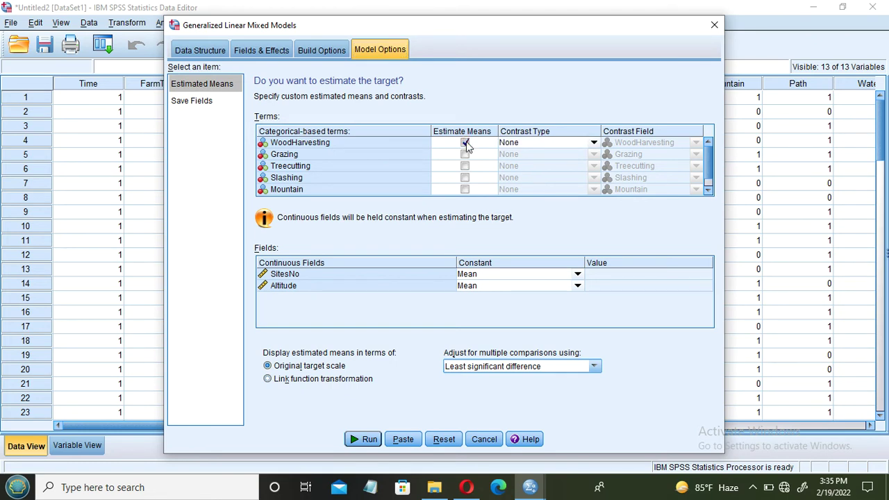
{"action": "left_click", "coordinate": [464, 154]}
{"action": "left_click", "coordinate": [464, 166]}
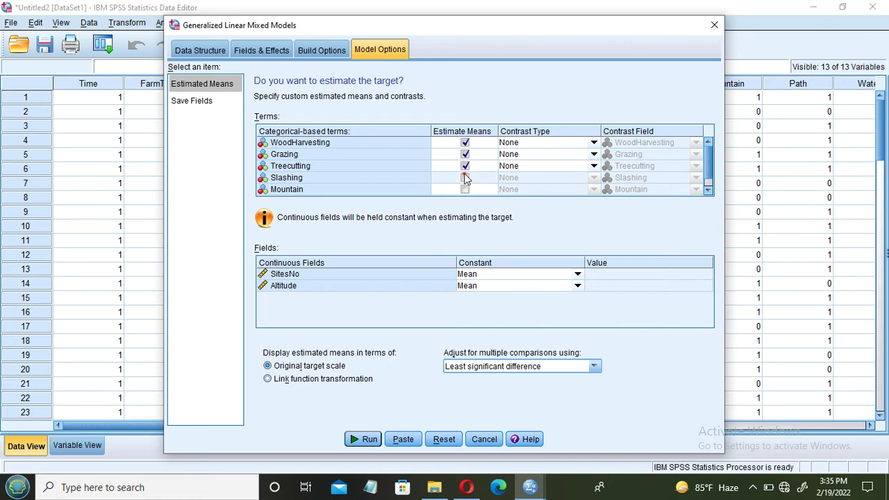
{"action": "left_click", "coordinate": [464, 177]}
{"action": "left_click", "coordinate": [465, 190]}
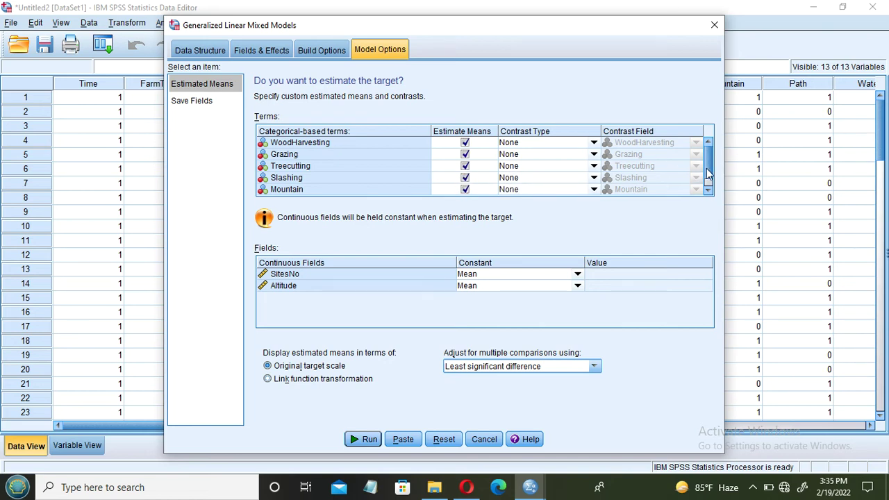
{"action": "scroll", "coordinate": [707, 173], "scroll_direction": "down", "scroll_amount": 1}
{"action": "left_click", "coordinate": [465, 190]}
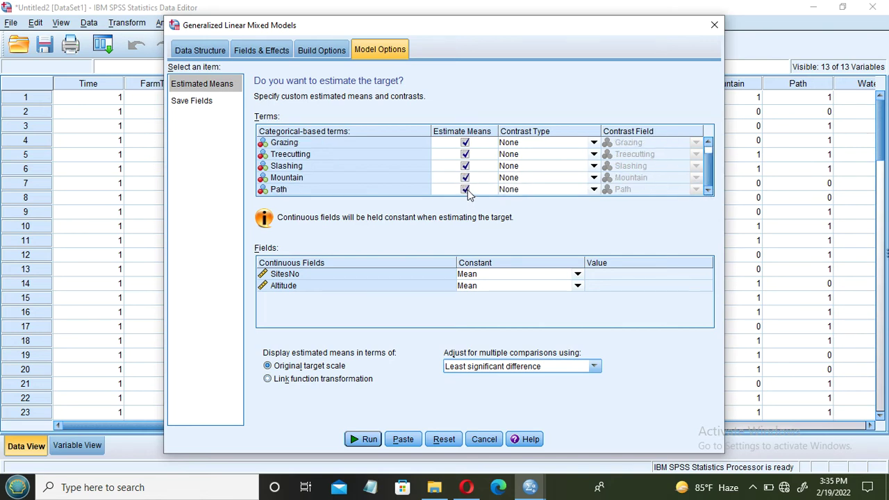
Display the estimated means in terms of the link function transformation and run the mixed model analysis
{"action": "left_click", "coordinate": [268, 379]}
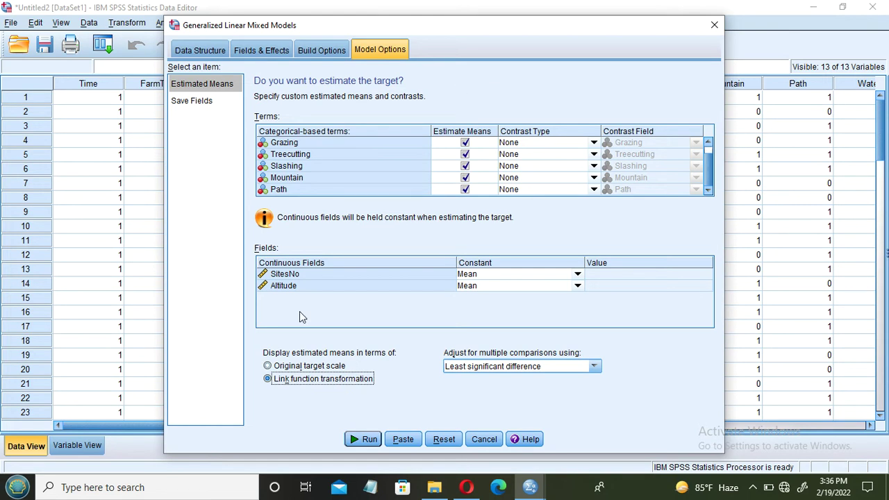
{"action": "left_click", "coordinate": [366, 440]}
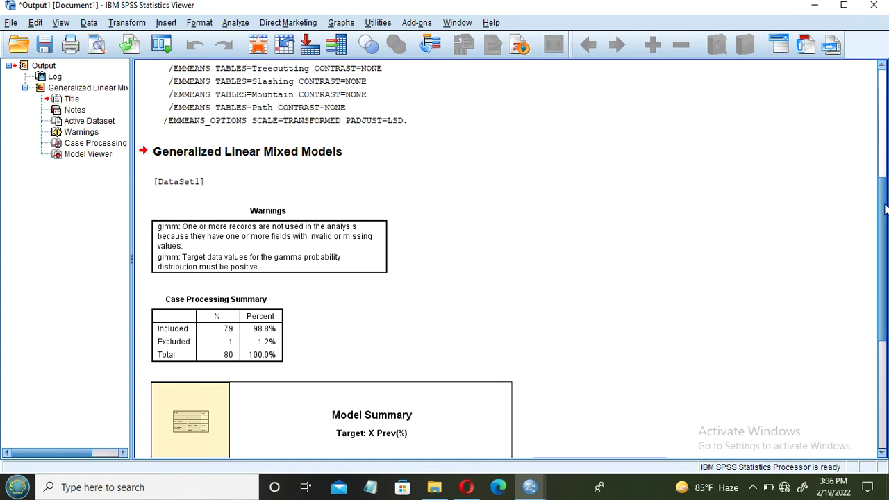
Open the model output in the Model Viewer and examine the Fixed Effects as a table
{"action": "left_click_drag", "start_coordinate": [885, 206], "coordinate": [884, 313]}
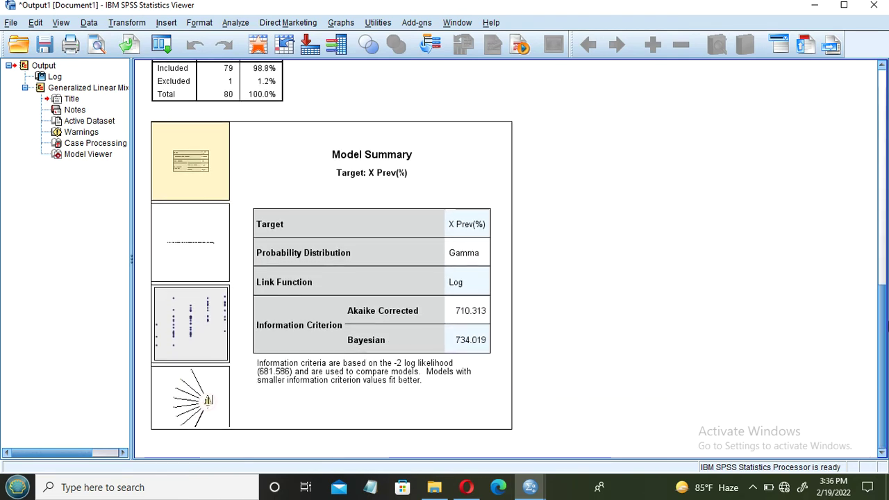
{"action": "left_click", "coordinate": [206, 406]}
{"action": "double_click", "coordinate": [206, 406]}
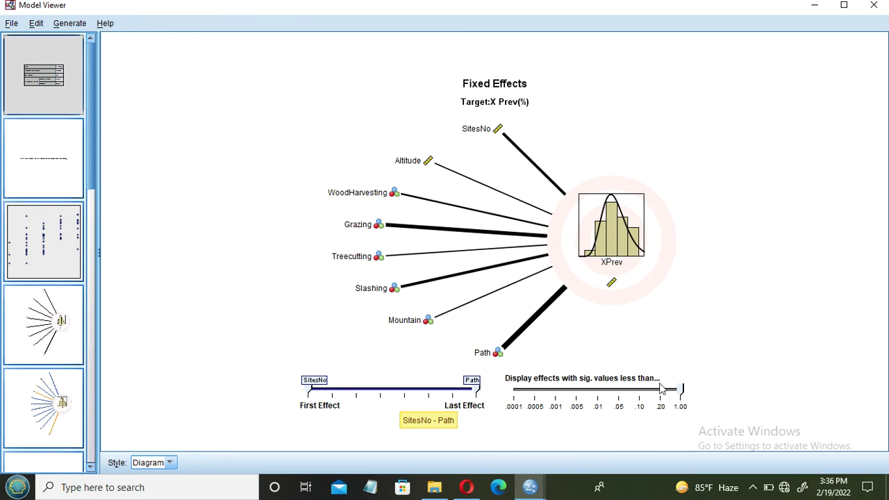
{"action": "left_click", "coordinate": [169, 463]}
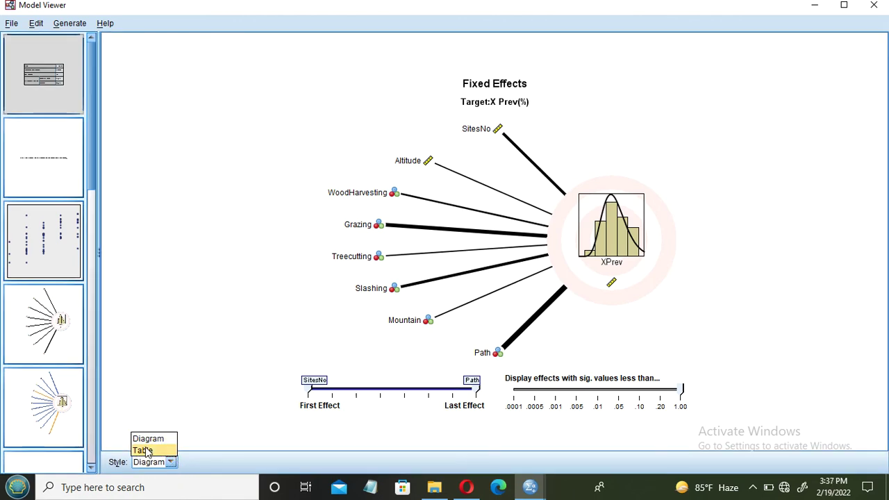
{"action": "left_click", "coordinate": [143, 450]}
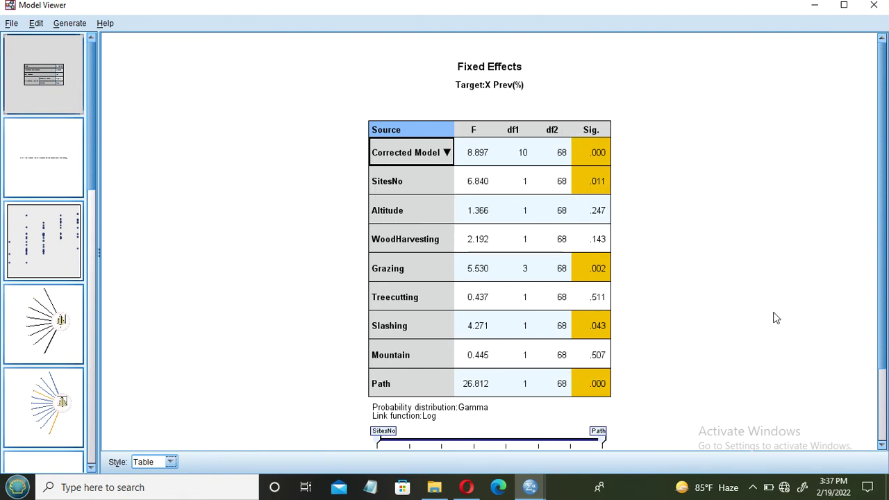
{"action": "left_click_drag", "start_coordinate": [881, 351], "coordinate": [873, 385]}
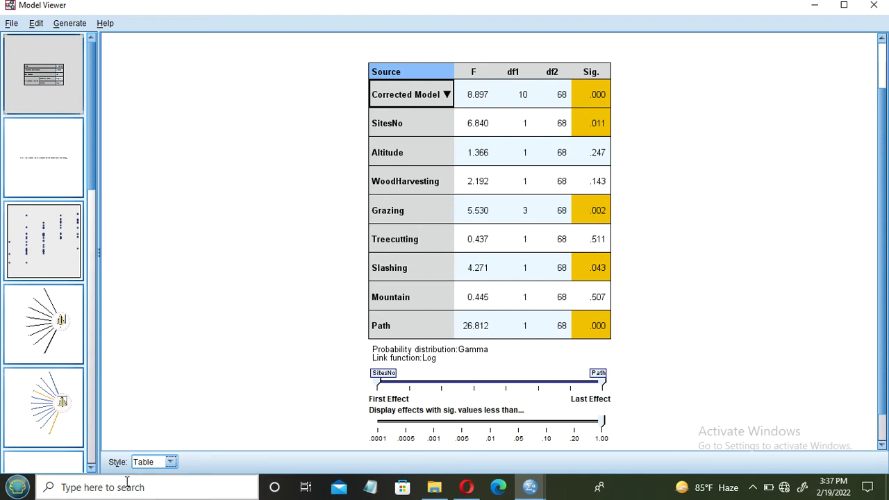
Show the Fixed Coefficients as a table, expanded to include standard errors, t values and 95% confidence intervals
{"action": "left_click", "coordinate": [62, 410]}
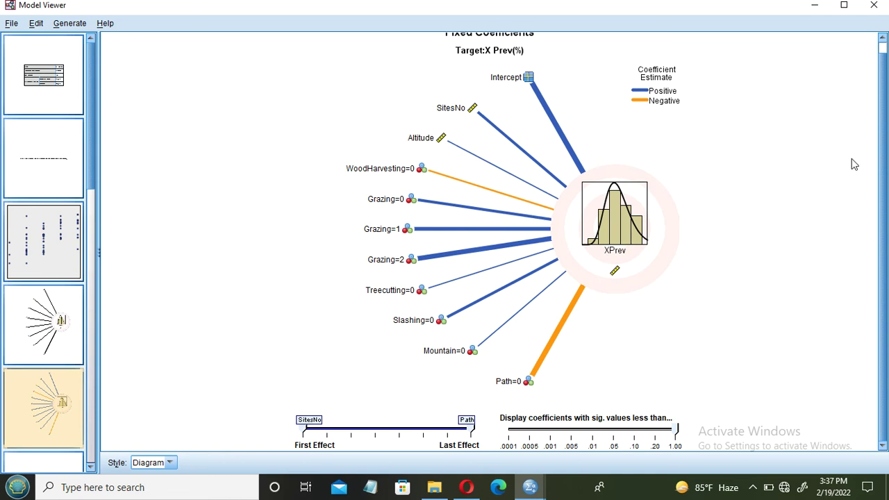
{"action": "left_click_drag", "start_coordinate": [882, 211], "coordinate": [885, 203]}
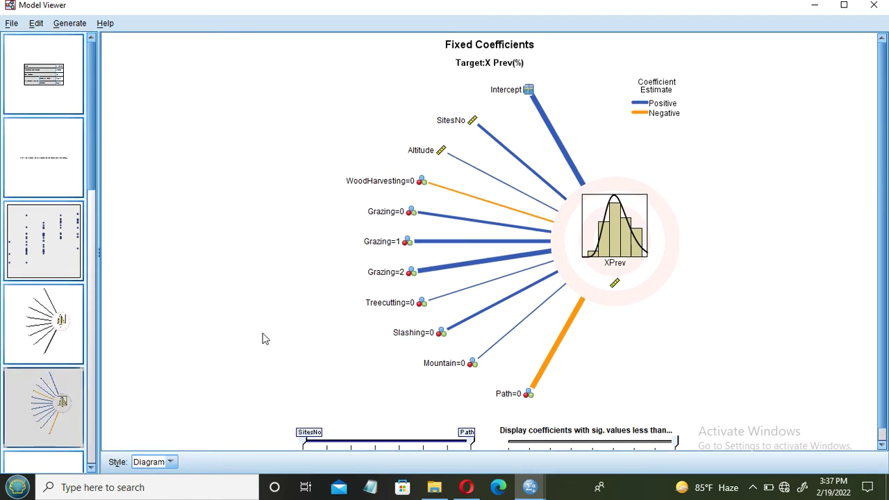
{"action": "left_click", "coordinate": [169, 463]}
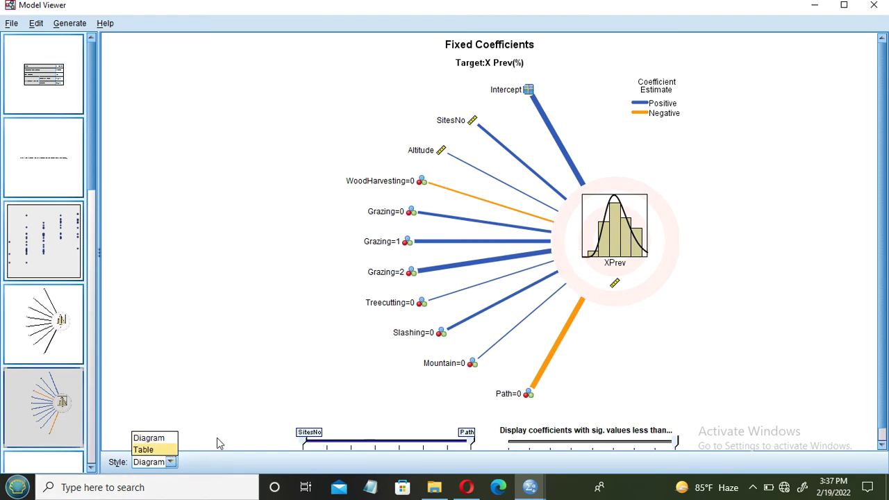
{"action": "left_click", "coordinate": [145, 450]}
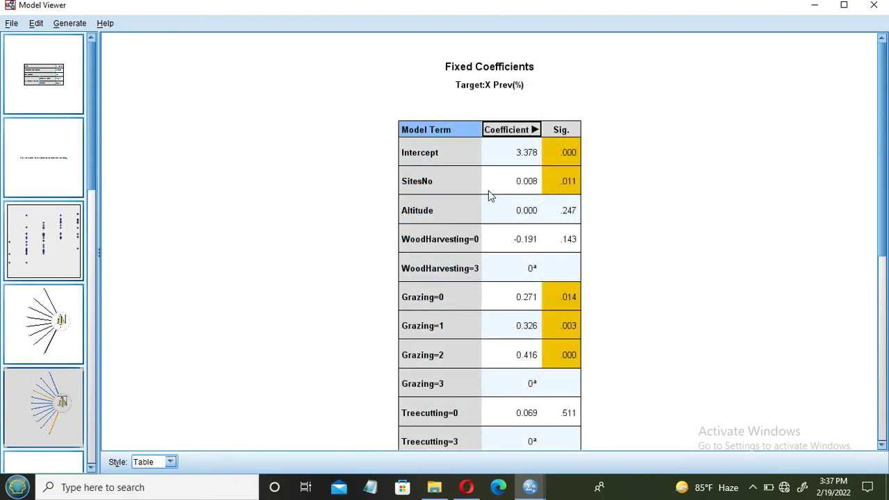
{"action": "left_click", "coordinate": [534, 130]}
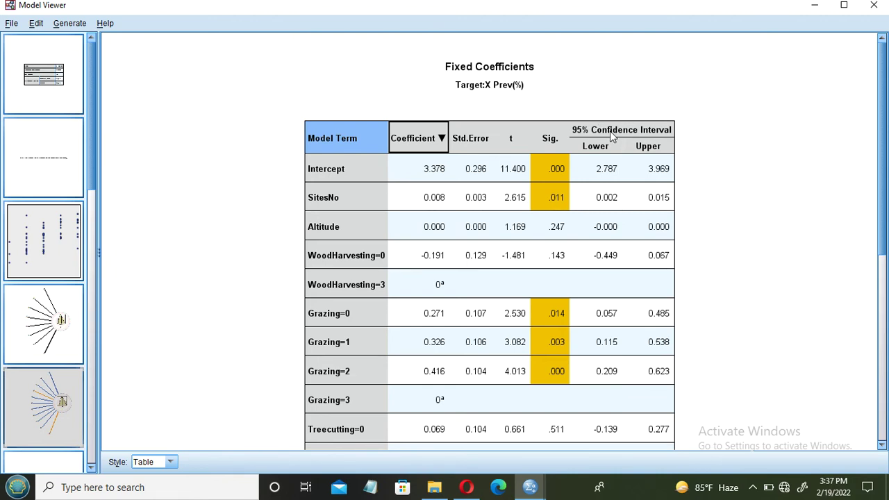
{"action": "left_click_drag", "start_coordinate": [881, 192], "coordinate": [887, 259]}
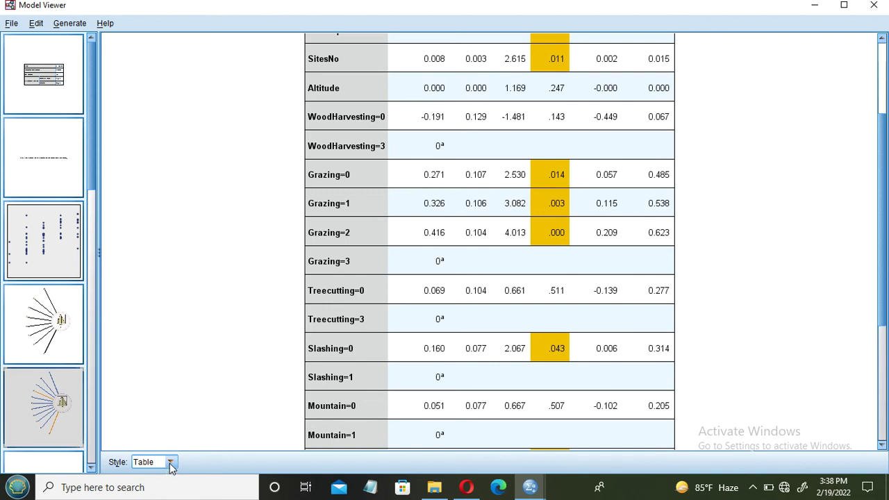
Show the estimated means for Grazing as a table
{"action": "left_click", "coordinate": [89, 281]}
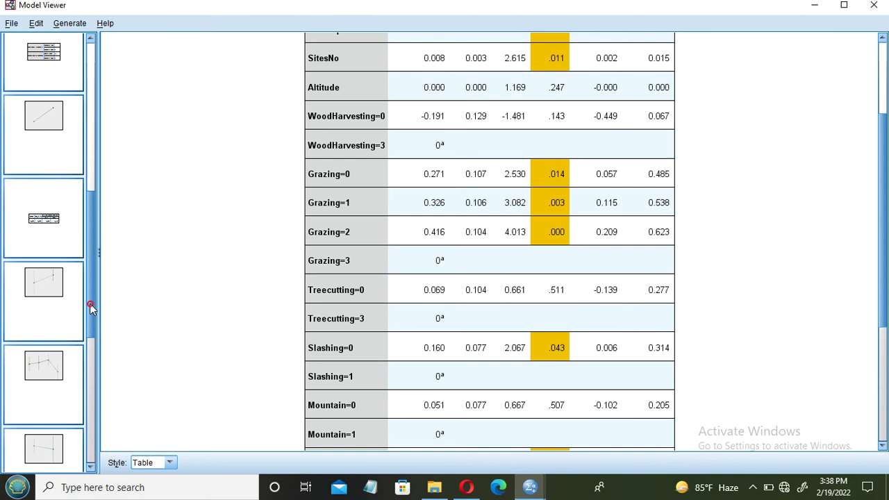
{"action": "scroll", "coordinate": [90, 304], "scroll_direction": "down", "scroll_amount": 2}
{"action": "left_click", "coordinate": [57, 288]}
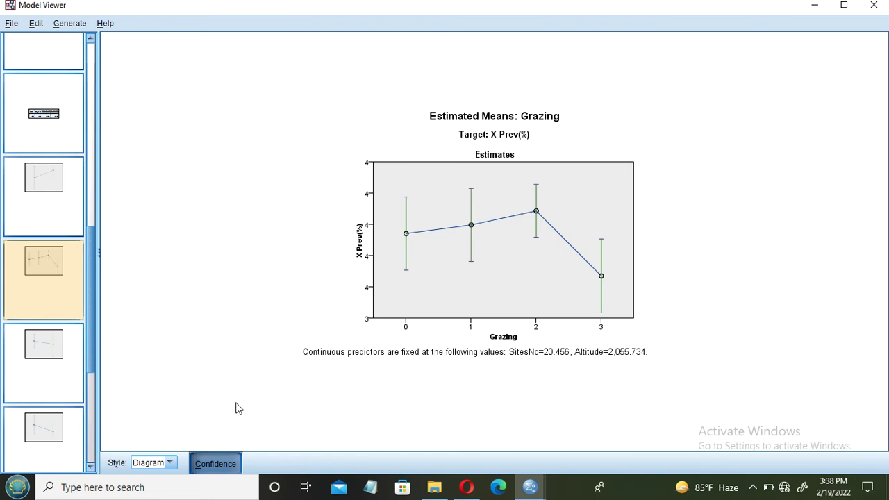
{"action": "left_click", "coordinate": [171, 464]}
{"action": "left_click", "coordinate": [144, 451]}
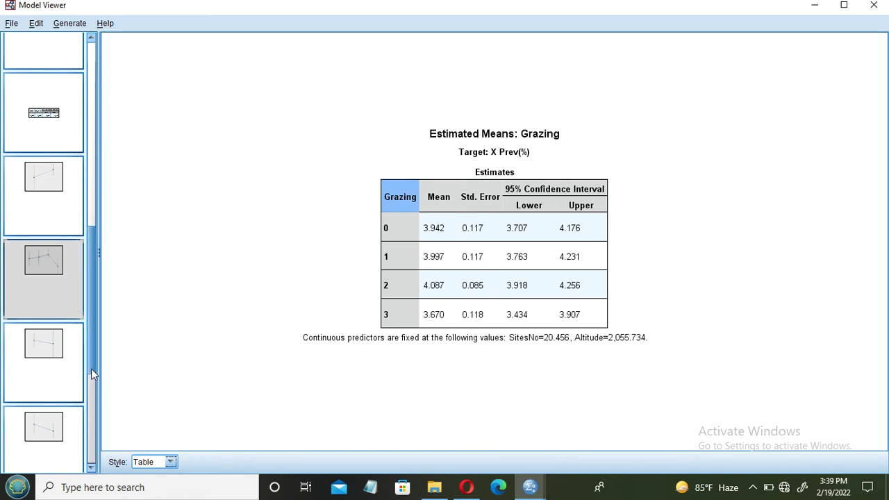
Examine the model information summary, expanding its Data Structure, Fixed Effects, Build Options and Training Summary details
{"action": "left_click_drag", "start_coordinate": [91, 358], "coordinate": [88, 437]}
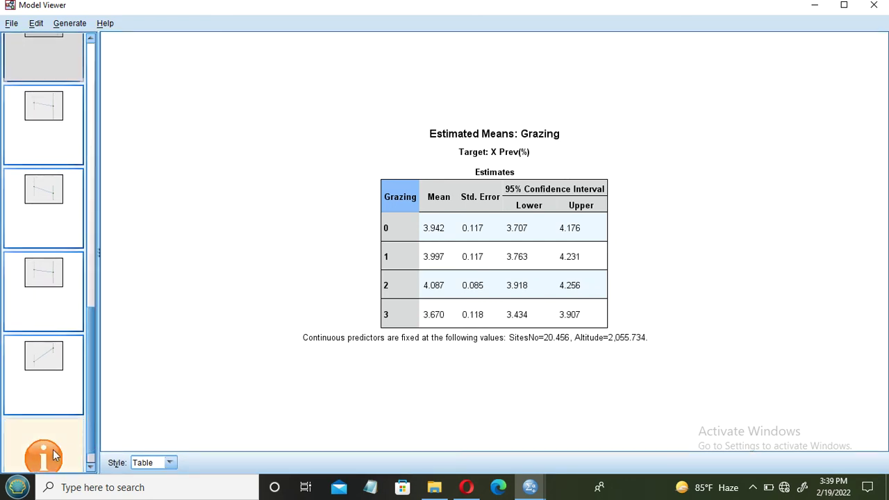
{"action": "scroll", "coordinate": [95, 439], "scroll_direction": "down", "scroll_amount": 1}
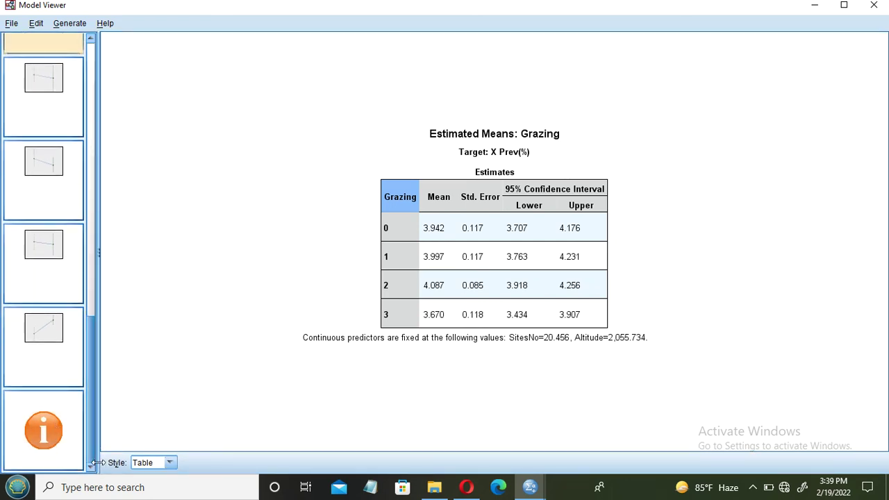
{"action": "left_click", "coordinate": [45, 426]}
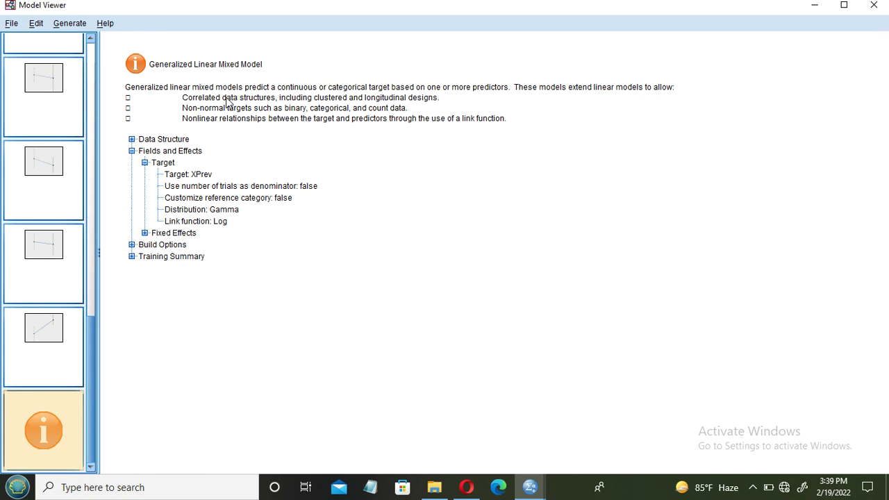
{"action": "left_click", "coordinate": [132, 140]}
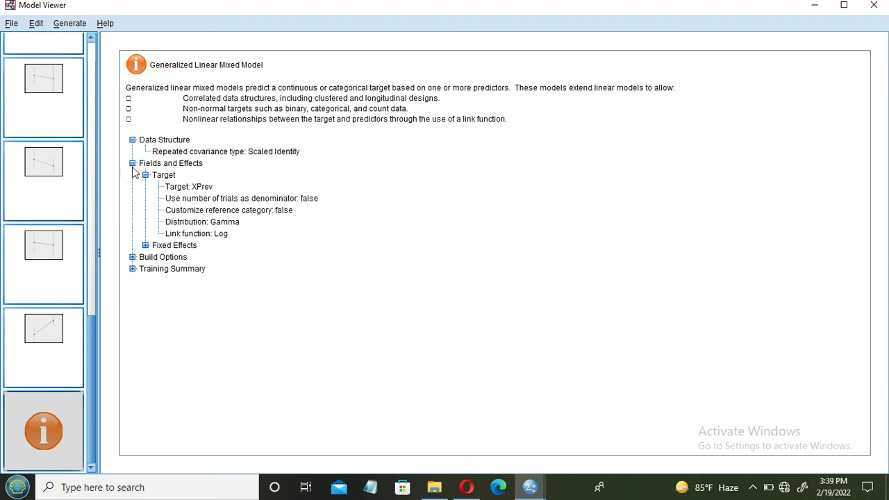
{"action": "left_click", "coordinate": [132, 163]}
{"action": "left_click", "coordinate": [132, 163]}
{"action": "left_click", "coordinate": [145, 245]}
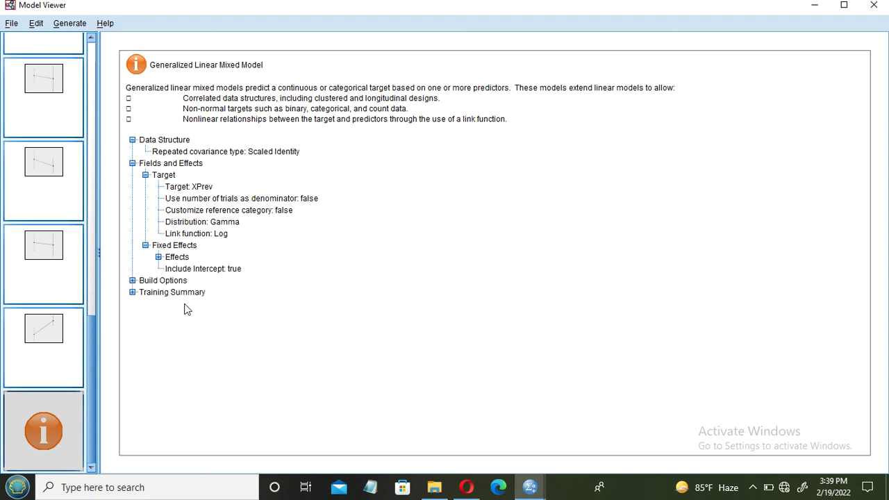
{"action": "left_click", "coordinate": [132, 280]}
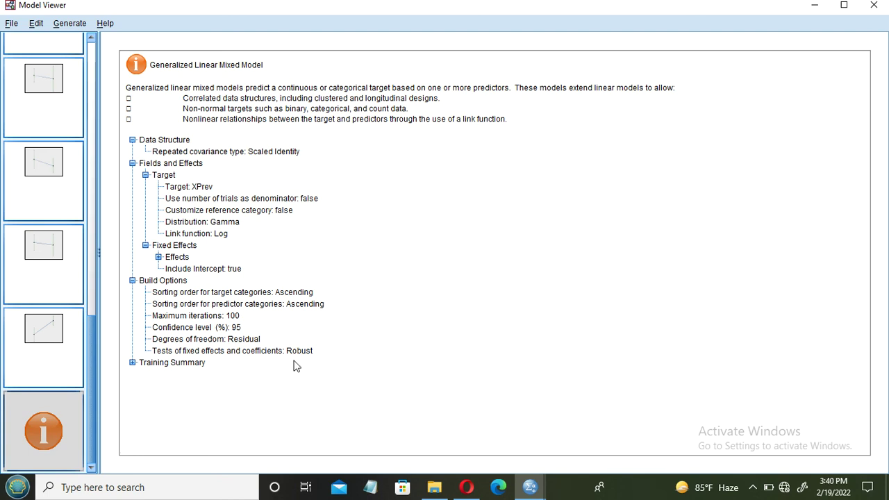
{"action": "left_click", "coordinate": [132, 362]}
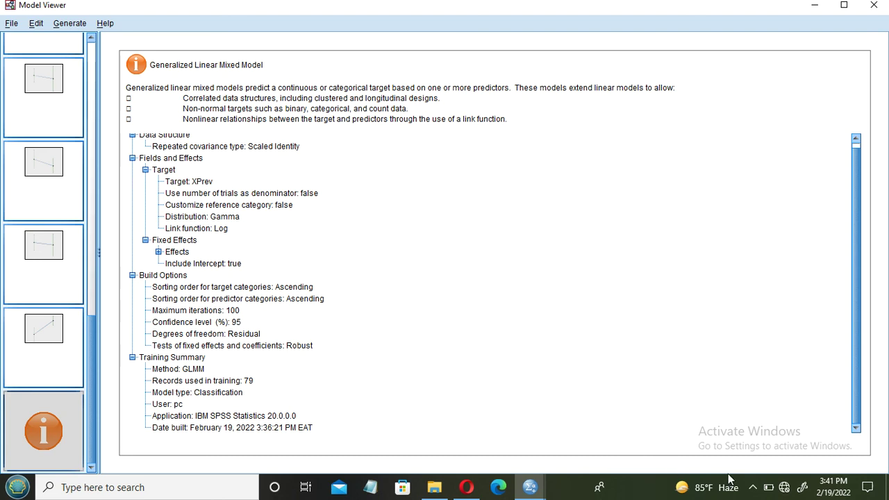
{"action": "left_click", "coordinate": [753, 488]}
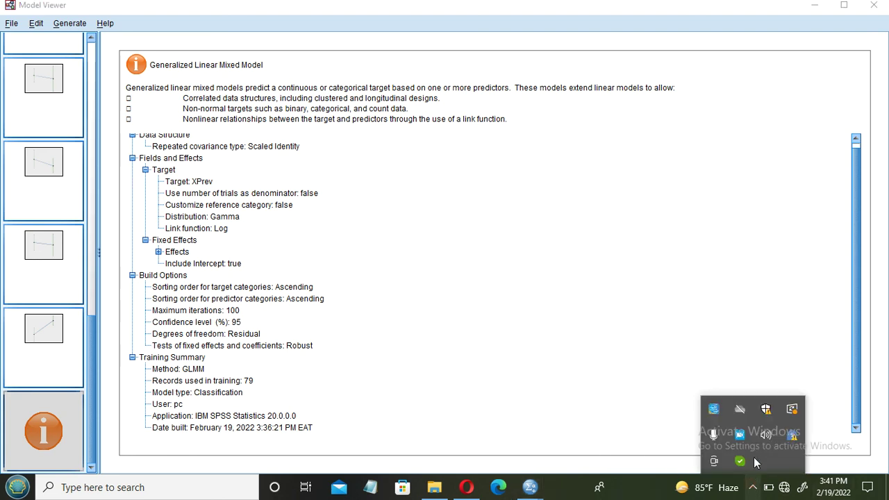